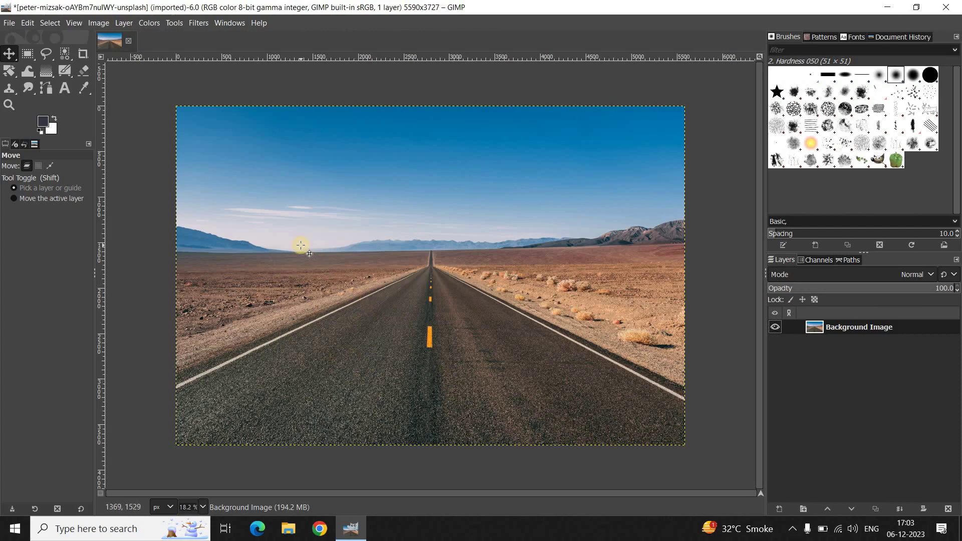
Step: Draw a text box across the lower road and type BLEND
{"action": "left_click", "coordinate": [62, 87]}
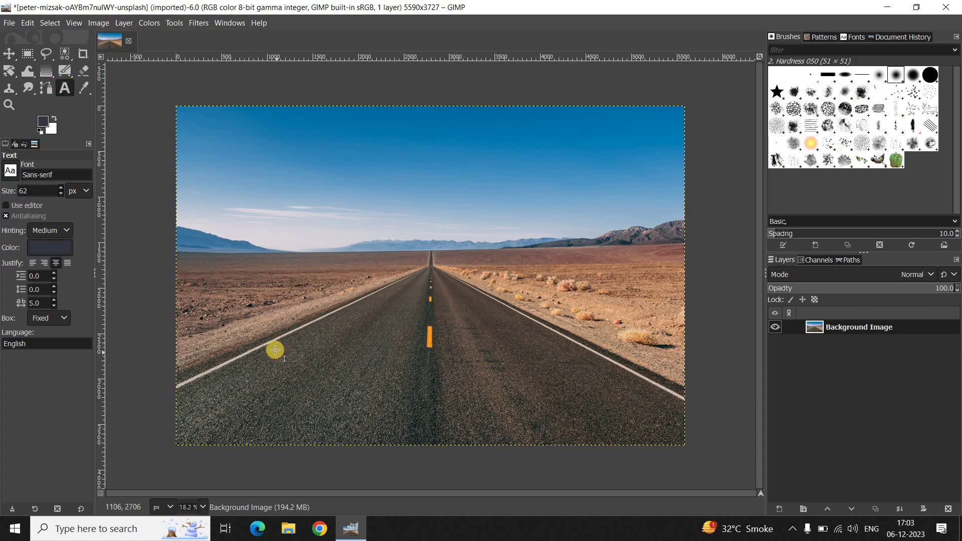
{"action": "left_click_drag", "start_coordinate": [276, 350], "coordinate": [602, 438]}
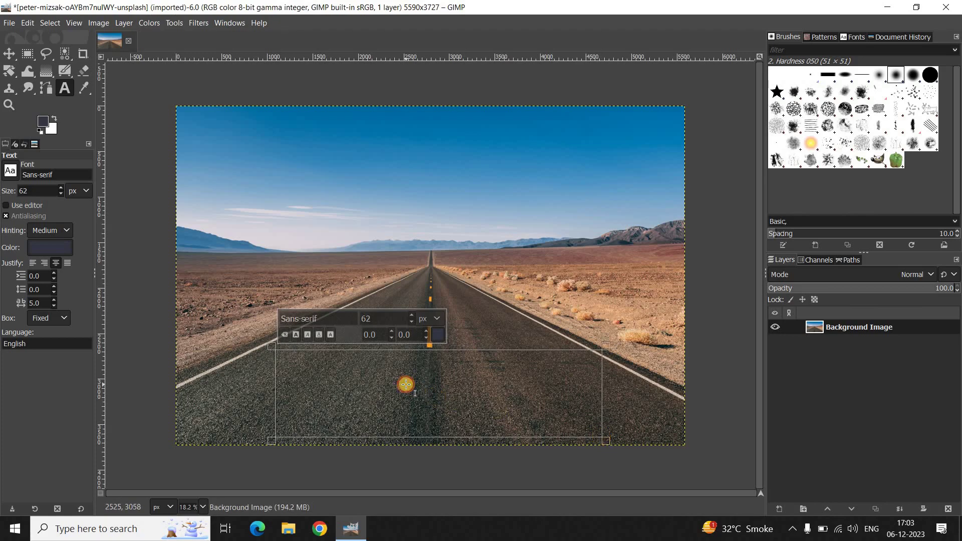
{"action": "type", "text": "BLEND"}
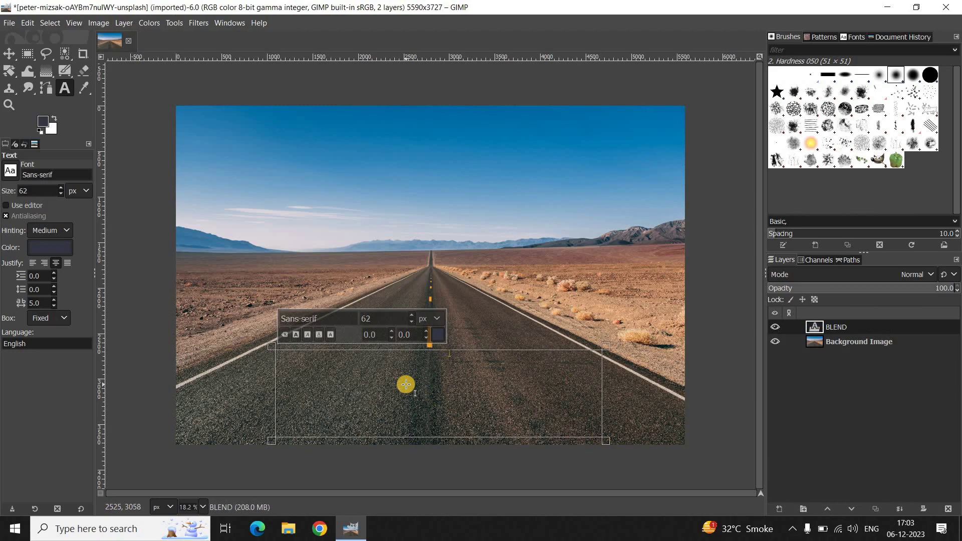
Step: Set the BLEND text's font to Montserrat Heavy and its size to 800 px
{"action": "key", "text": "ctrl+a"}
{"action": "left_click", "coordinate": [342, 319]}
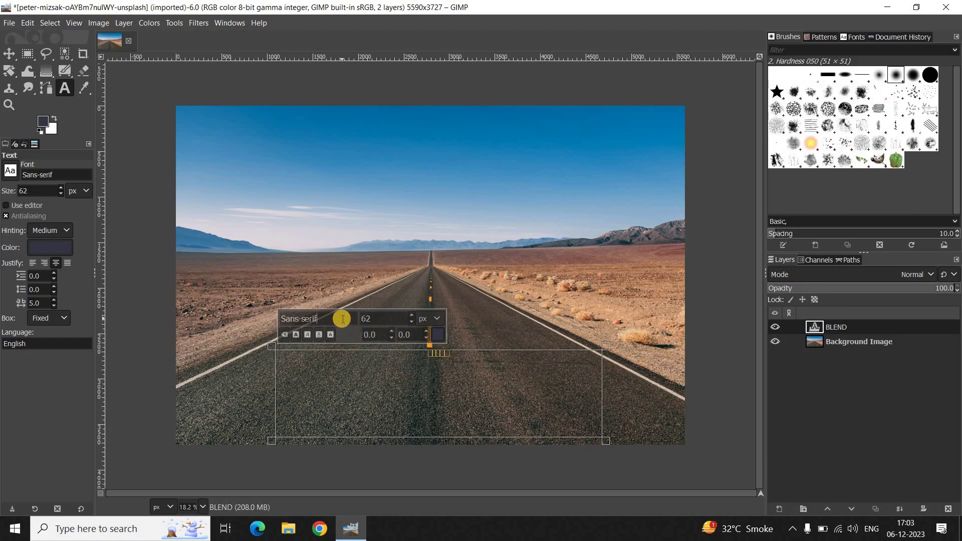
{"action": "key", "text": "ctrl+a"}
{"action": "key", "text": "BackSpace"}
{"action": "type", "text": "mont"}
{"action": "key", "text": "Down"}
{"action": "key", "text": "Down"}
{"action": "key", "text": "Return"}
{"action": "left_click", "coordinate": [388, 322]}
{"action": "key", "text": "BackSpace"}
{"action": "key", "text": "BackSpace"}
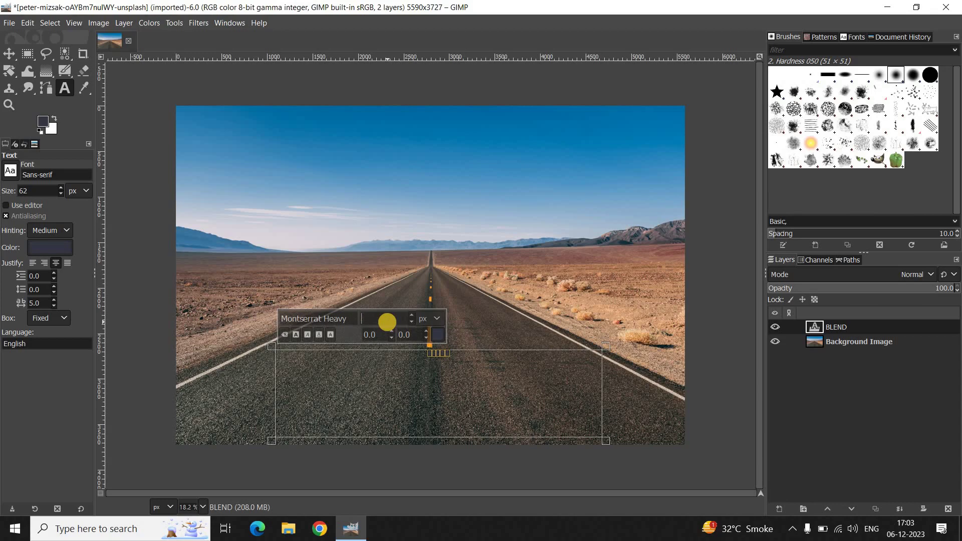
{"action": "key", "text": "Return"}
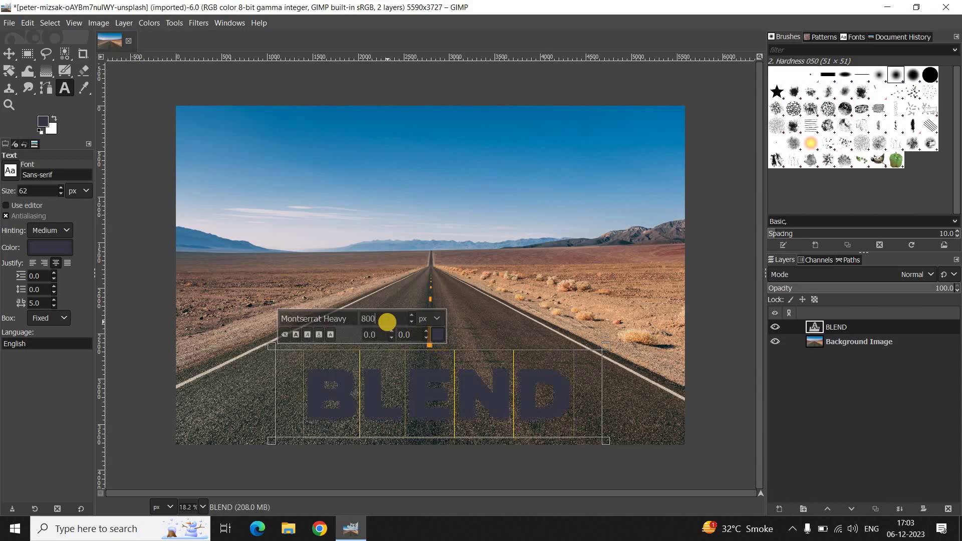
Step: Make the text colour white (ffffff), then select the Background Image layer
{"action": "left_click", "coordinate": [441, 331]}
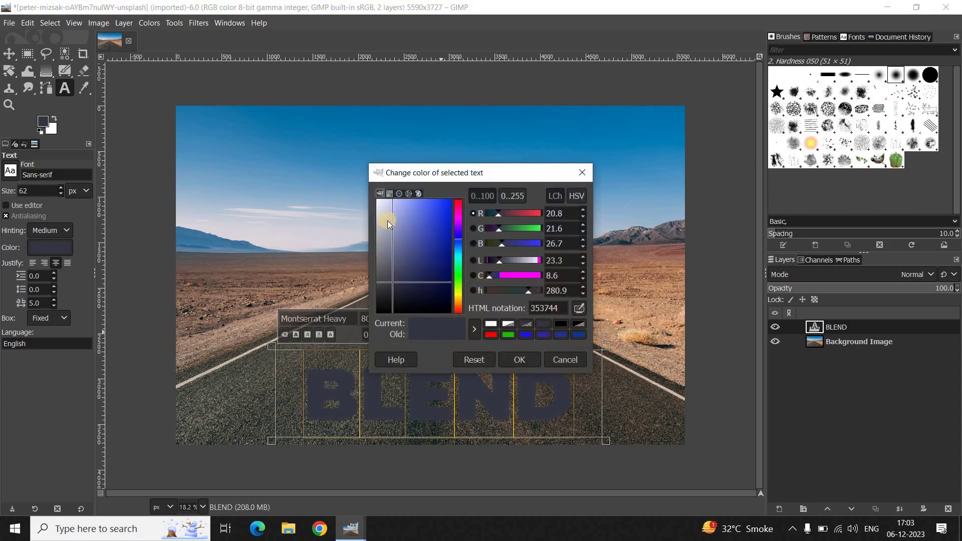
{"action": "left_click_drag", "start_coordinate": [387, 220], "coordinate": [357, 169]}
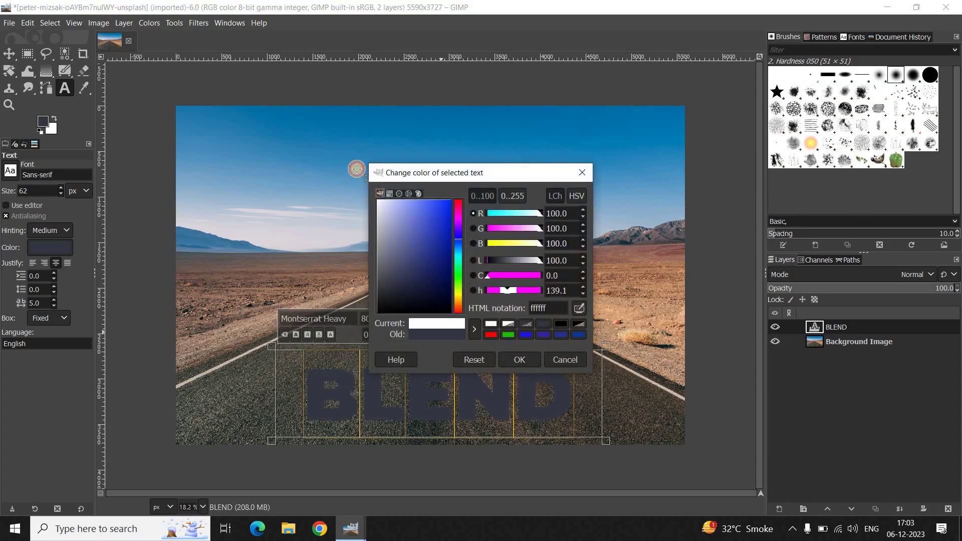
{"action": "left_click", "coordinate": [524, 361]}
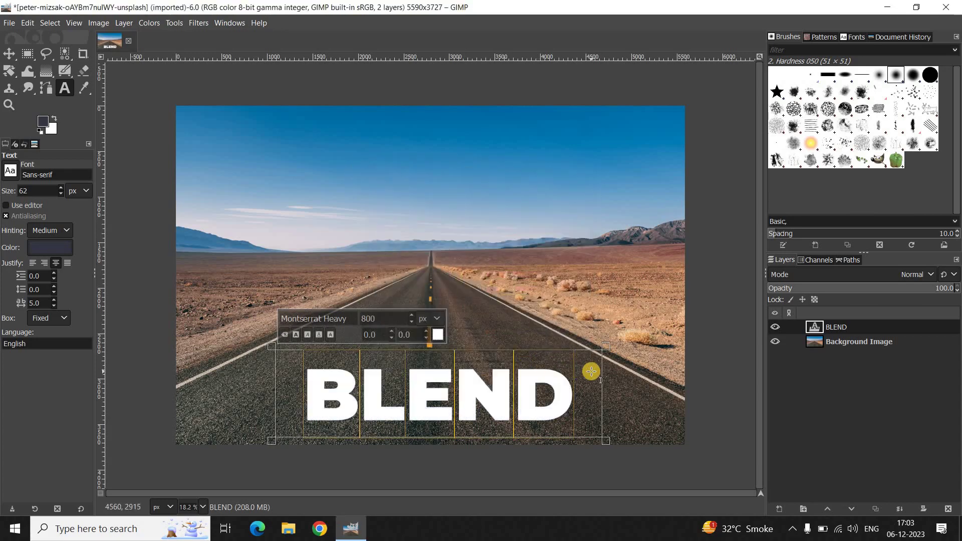
{"action": "left_click", "coordinate": [844, 343]}
Step: Align the BLEND layer to the image centre with the Alignment tool, then return to Move
{"action": "left_click", "coordinate": [846, 326]}
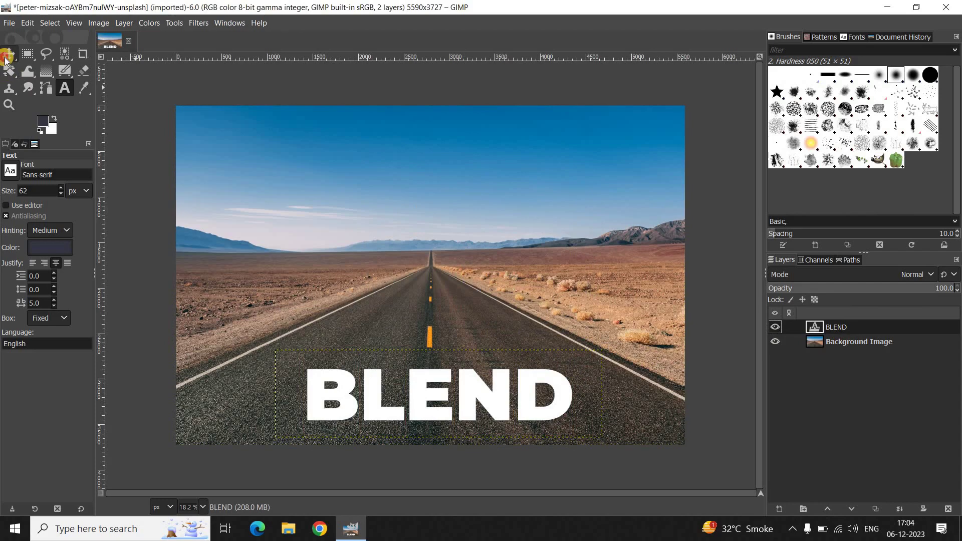
{"action": "left_click_drag", "start_coordinate": [6, 60], "coordinate": [52, 70]}
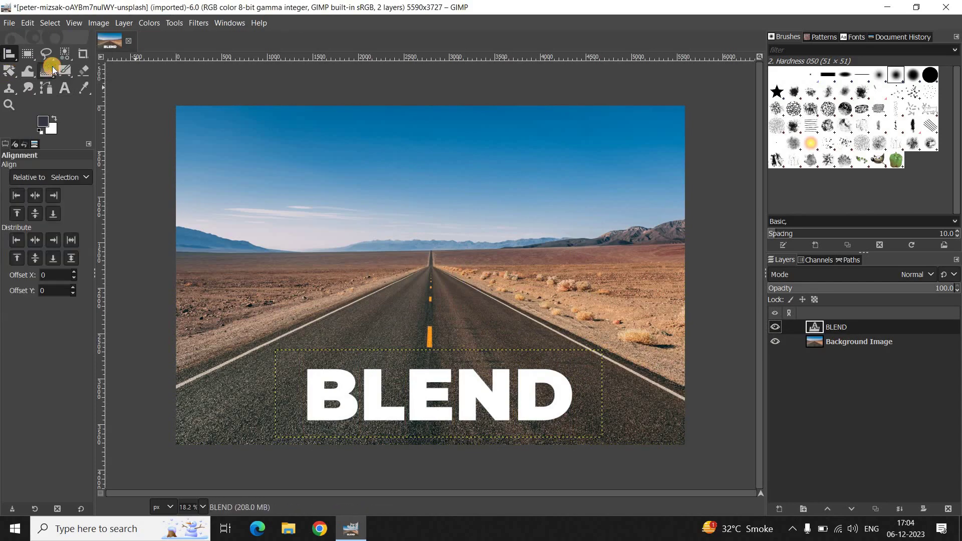
{"action": "left_click", "coordinate": [340, 379]}
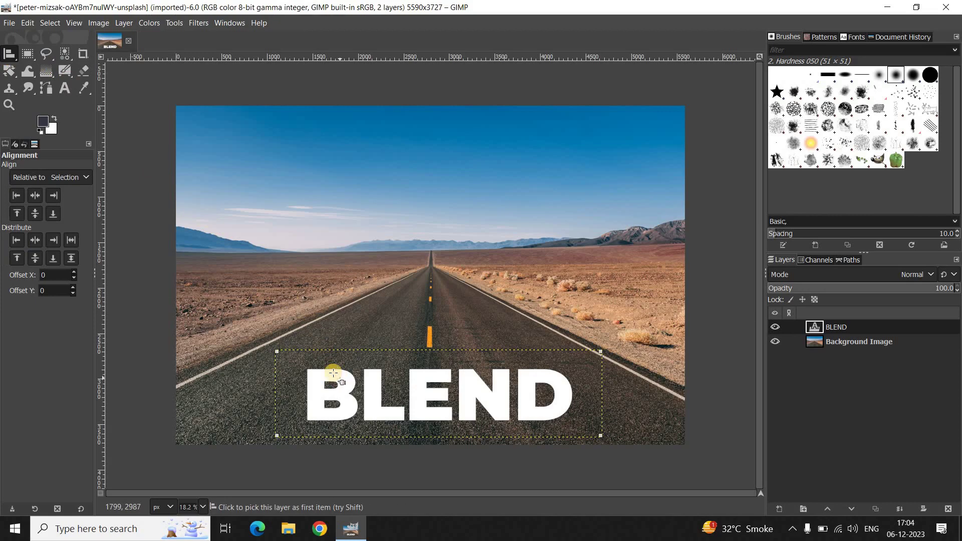
{"action": "left_click", "coordinate": [34, 197]}
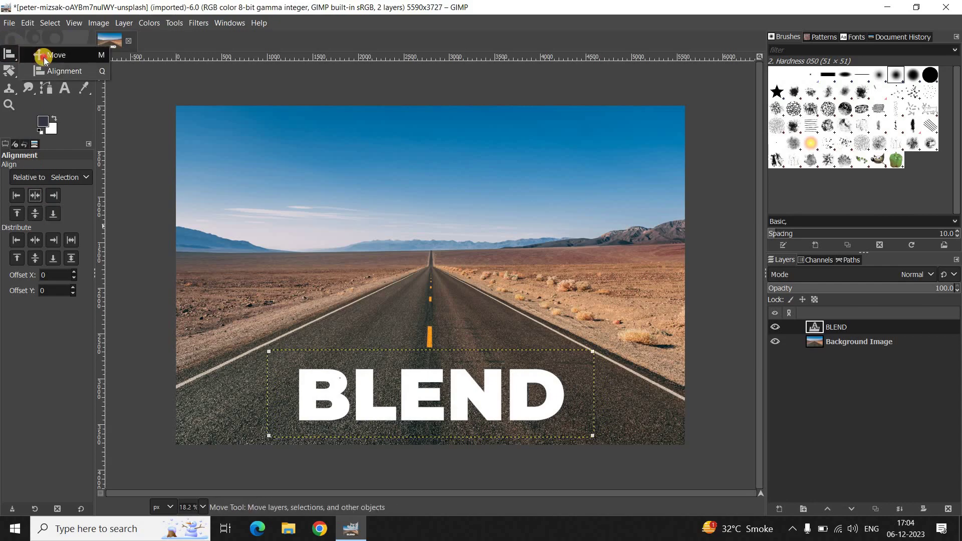
{"action": "left_click", "coordinate": [44, 57]}
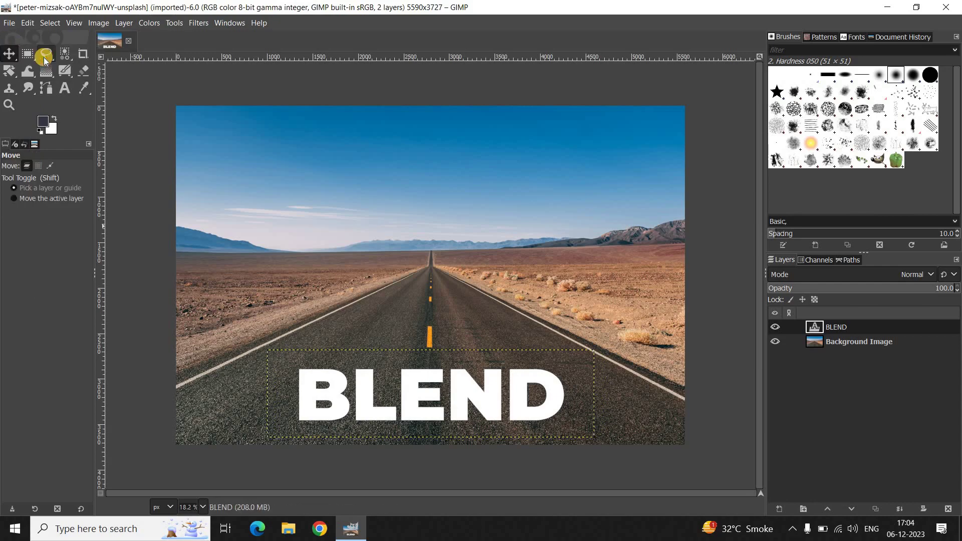
Step: Pull BLEND's top corners inward and bottom corners outward in perspective, then apply the transform
{"action": "left_click", "coordinate": [174, 23]}
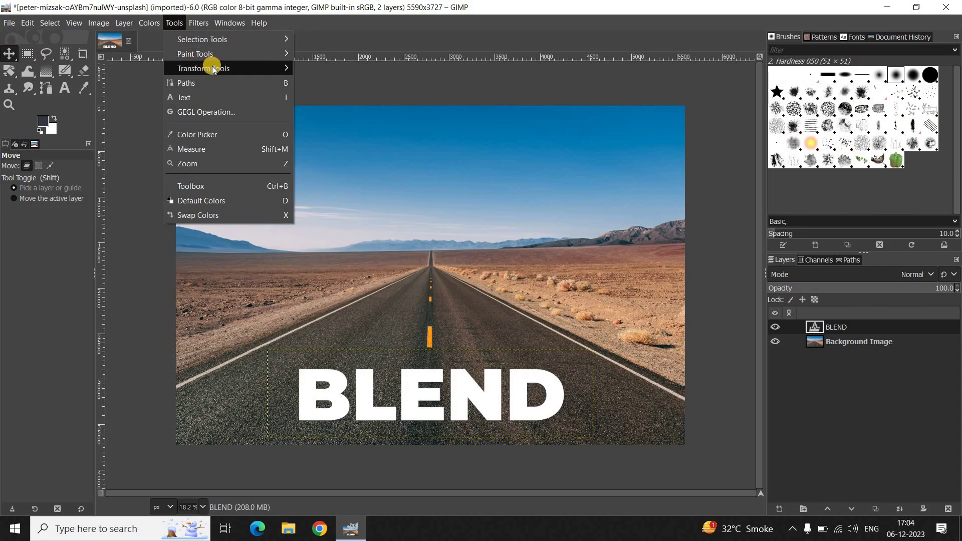
{"action": "mouse_move", "coordinate": [266, 67]}
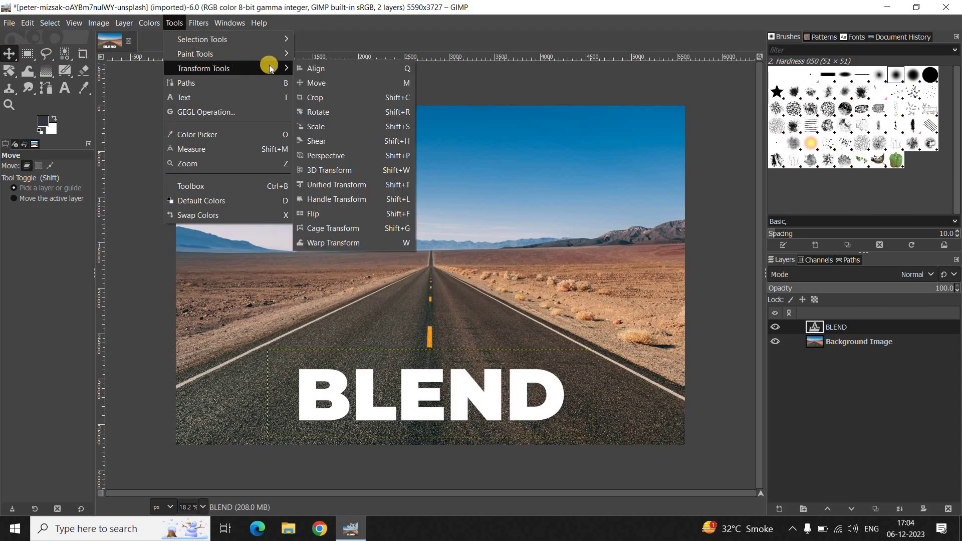
{"action": "left_click", "coordinate": [361, 156]}
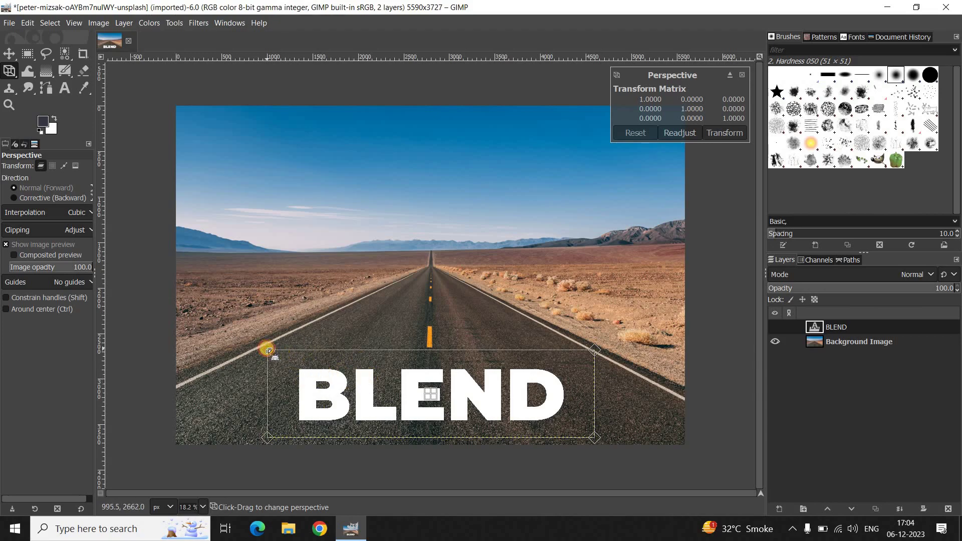
{"action": "left_click_drag", "start_coordinate": [269, 351], "coordinate": [315, 349]}
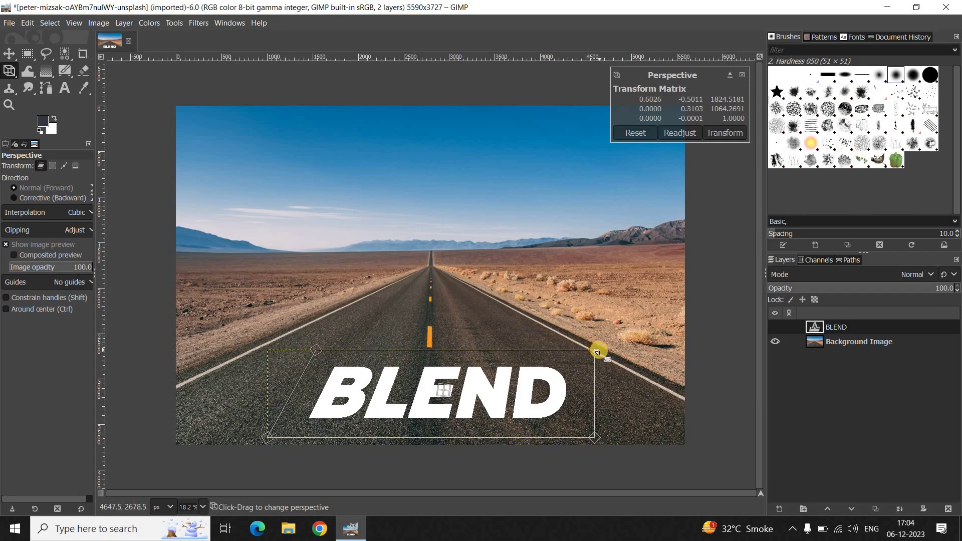
{"action": "left_click_drag", "start_coordinate": [597, 350], "coordinate": [551, 351]}
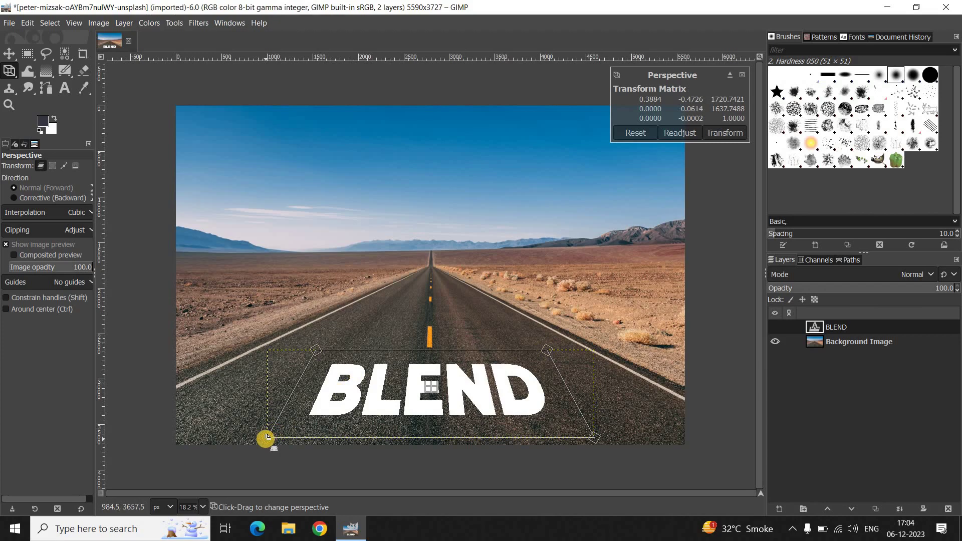
{"action": "left_click_drag", "start_coordinate": [266, 437], "coordinate": [218, 437]}
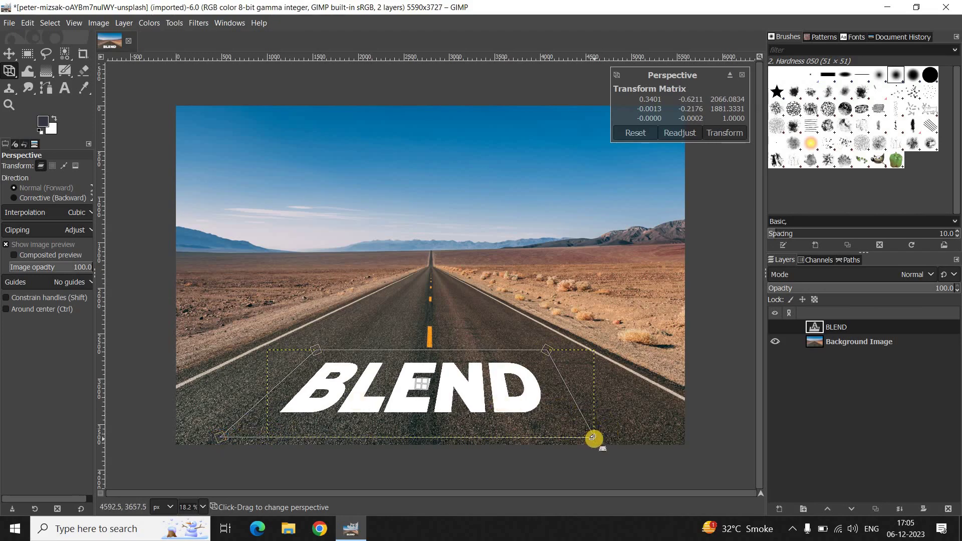
{"action": "left_click_drag", "start_coordinate": [593, 437], "coordinate": [639, 439]}
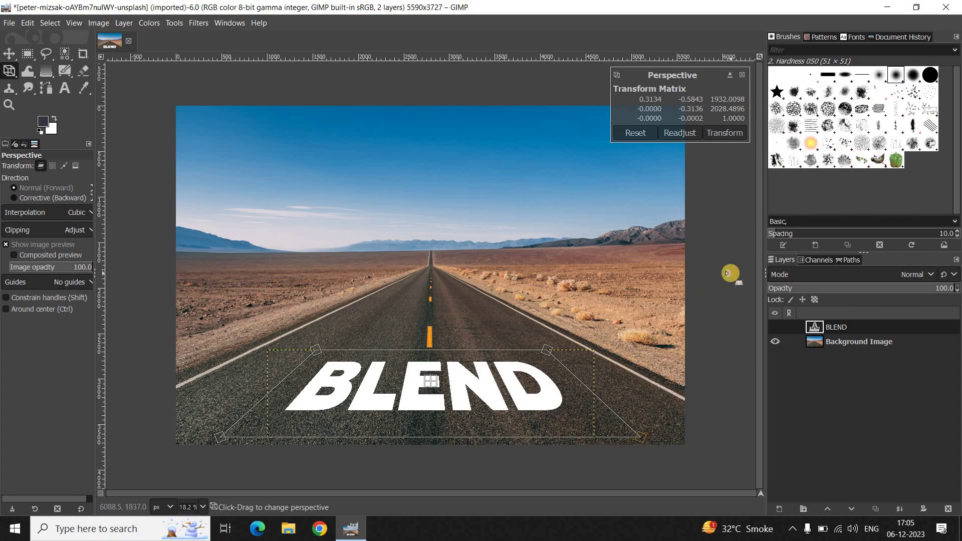
{"action": "left_click", "coordinate": [727, 131]}
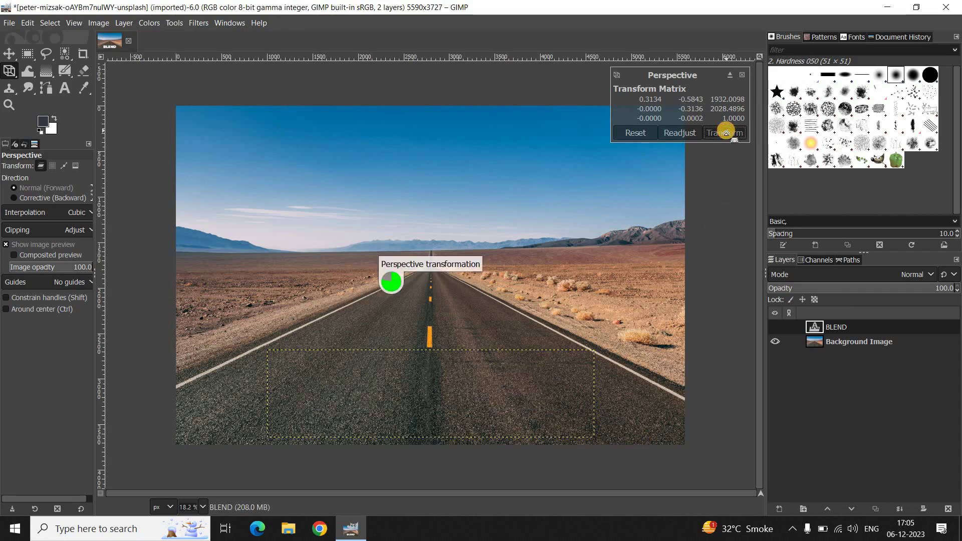
Step: Duplicate the Background Image layer and raise the copy above the BLEND layer
{"action": "left_click", "coordinate": [879, 342]}
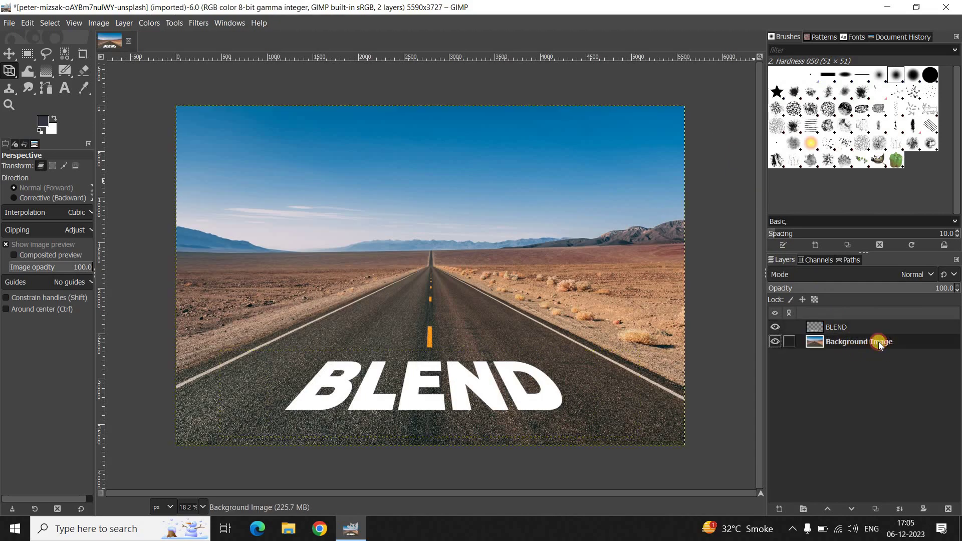
{"action": "left_click", "coordinate": [877, 509]}
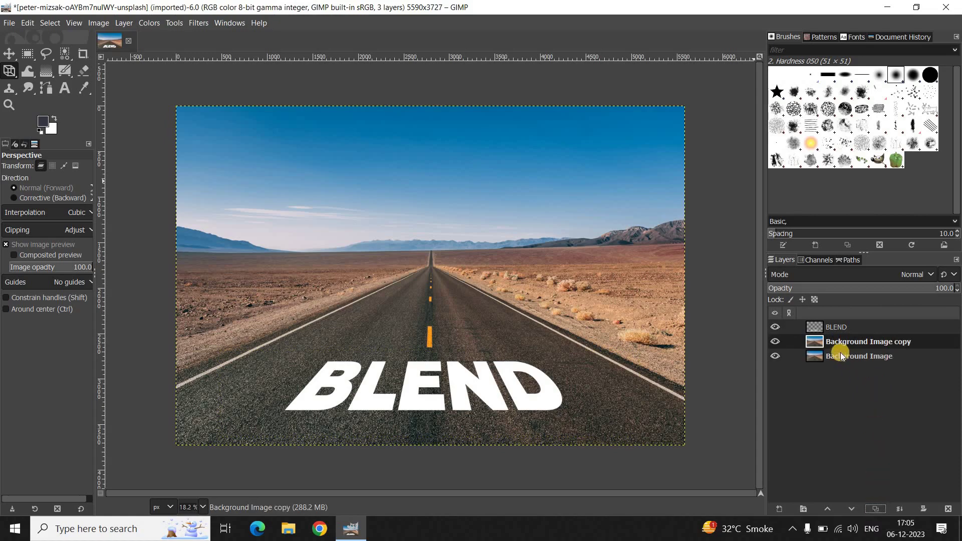
{"action": "left_click", "coordinate": [828, 507]}
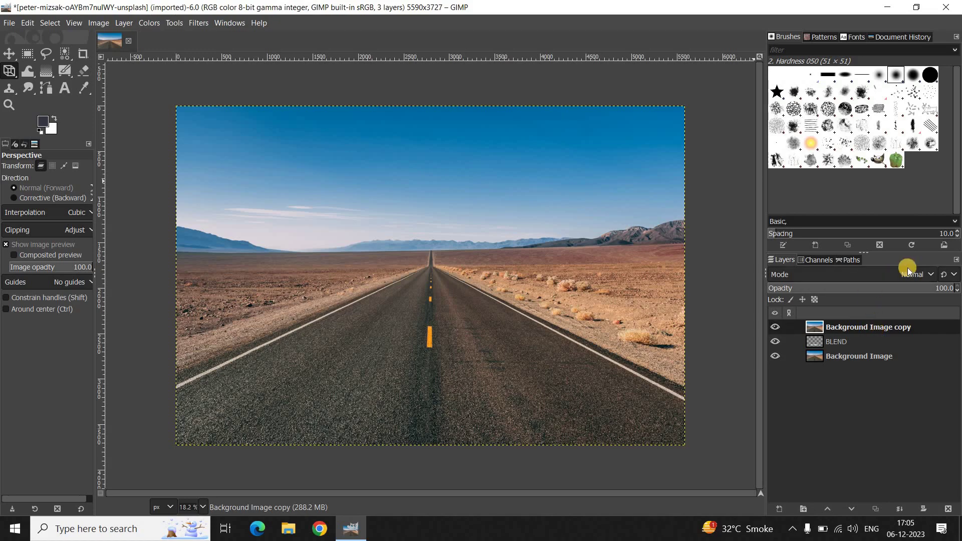
Step: Switch the photo copy's mode to LCh Lightness and merge it down into BLEND
{"action": "left_click", "coordinate": [897, 274]}
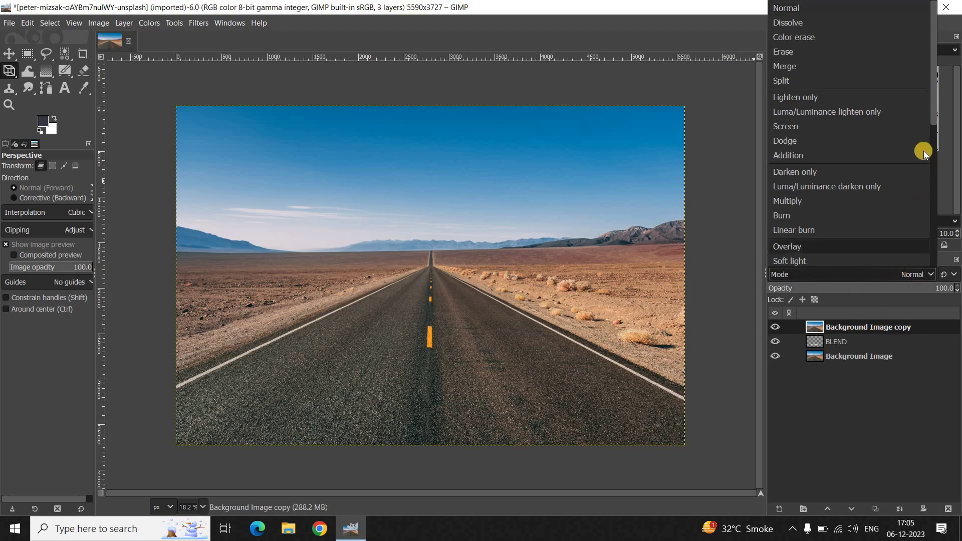
{"action": "left_click_drag", "start_coordinate": [933, 119], "coordinate": [928, 262]}
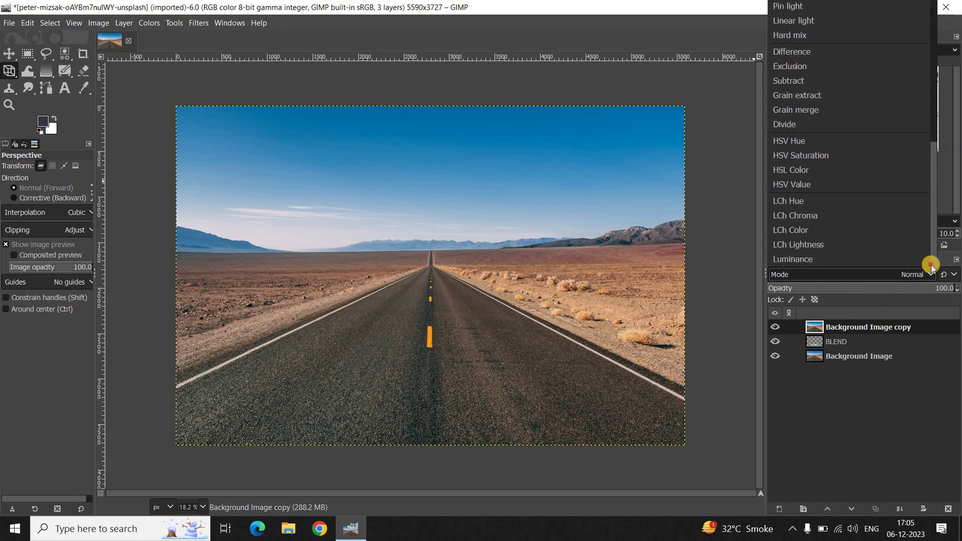
{"action": "left_click", "coordinate": [853, 248]}
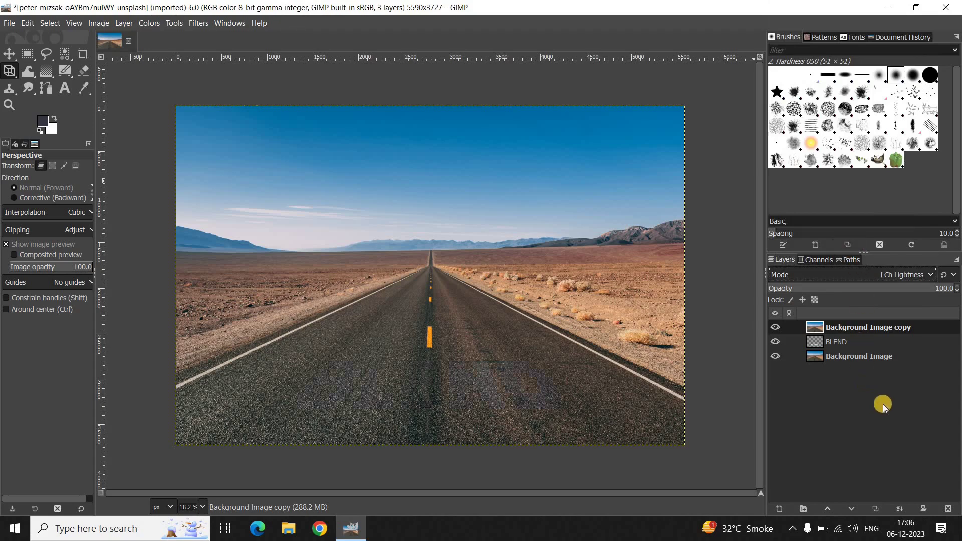
{"action": "left_click", "coordinate": [899, 509]}
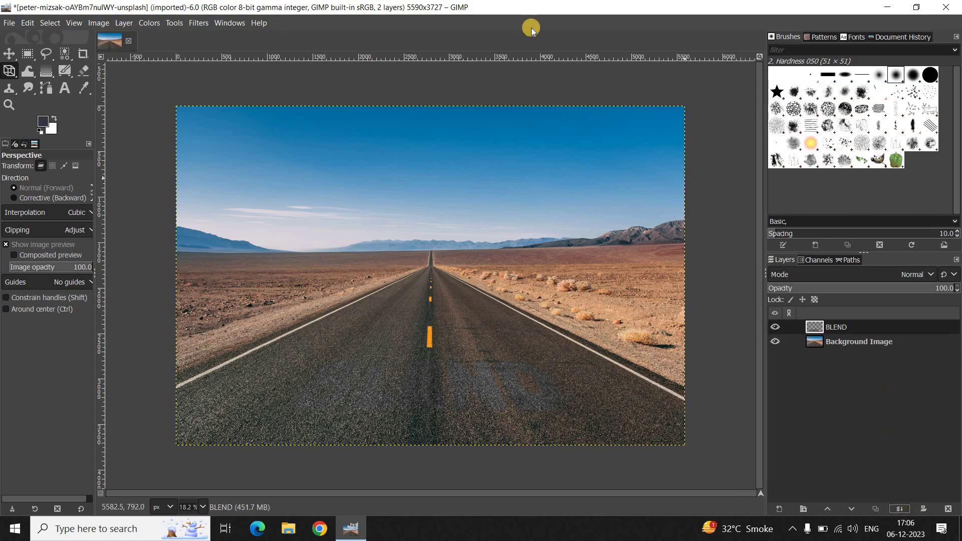
Step: Apply Colors > Exposure to BLEND with exposure 3.895 and black level 0.019
{"action": "left_click", "coordinate": [147, 24]}
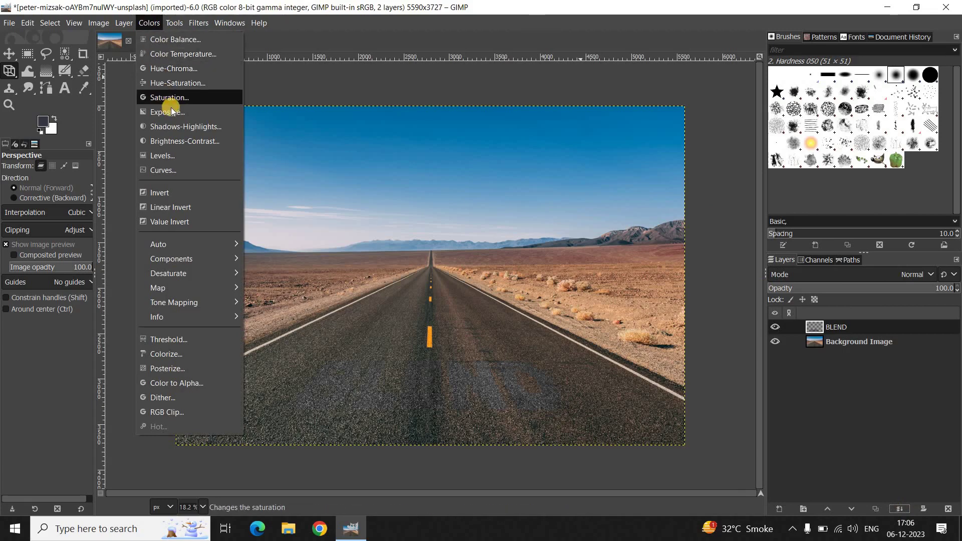
{"action": "left_click", "coordinate": [203, 114]}
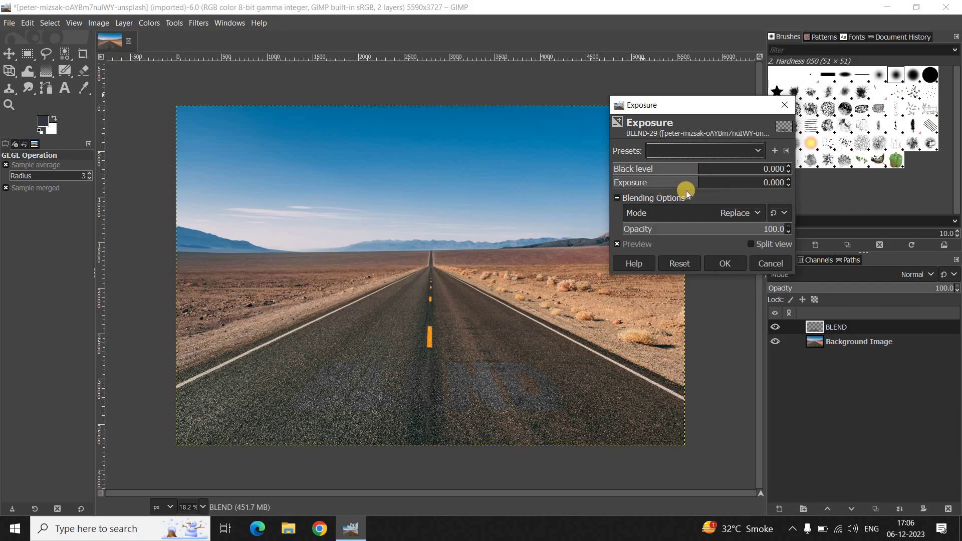
{"action": "left_click", "coordinate": [720, 182]}
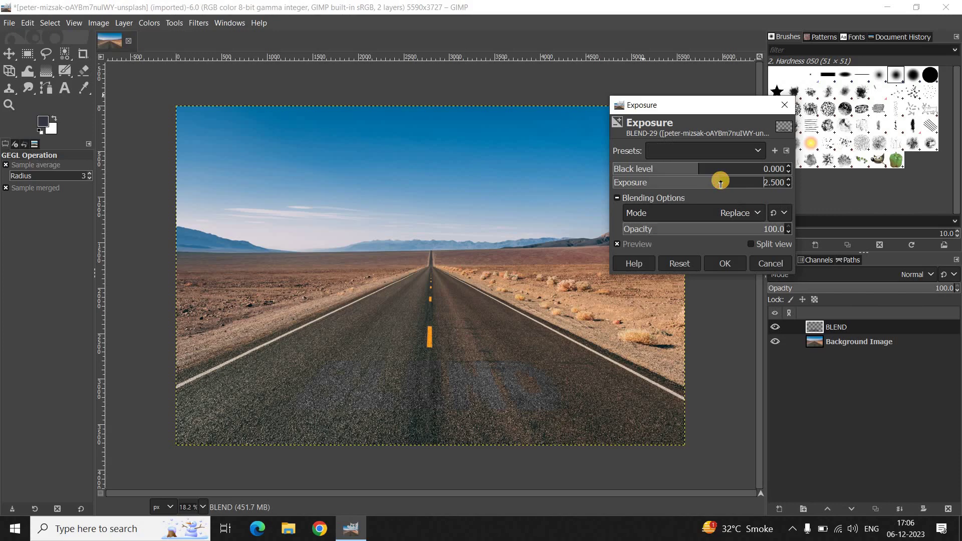
{"action": "left_click_drag", "start_coordinate": [721, 181], "coordinate": [732, 182]}
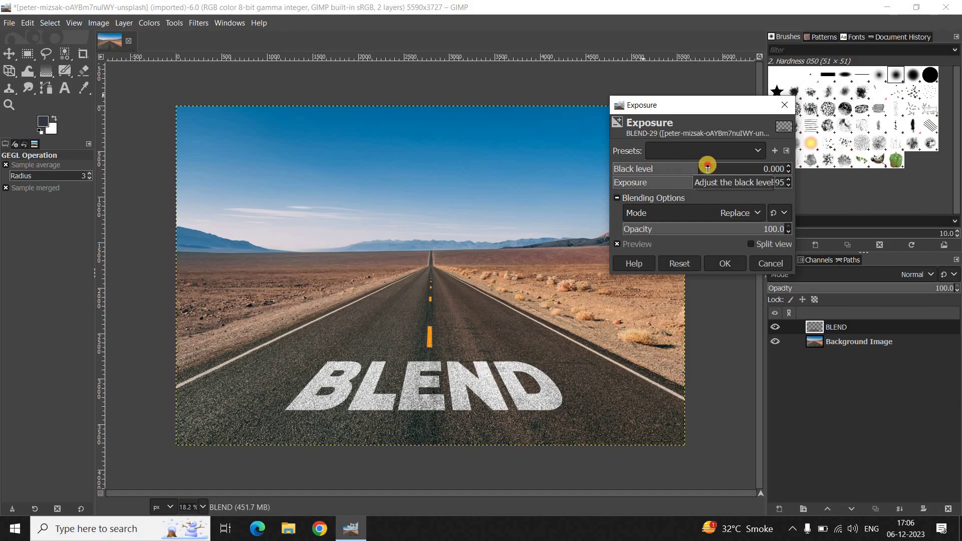
{"action": "left_click_drag", "start_coordinate": [707, 167], "coordinate": [715, 167]}
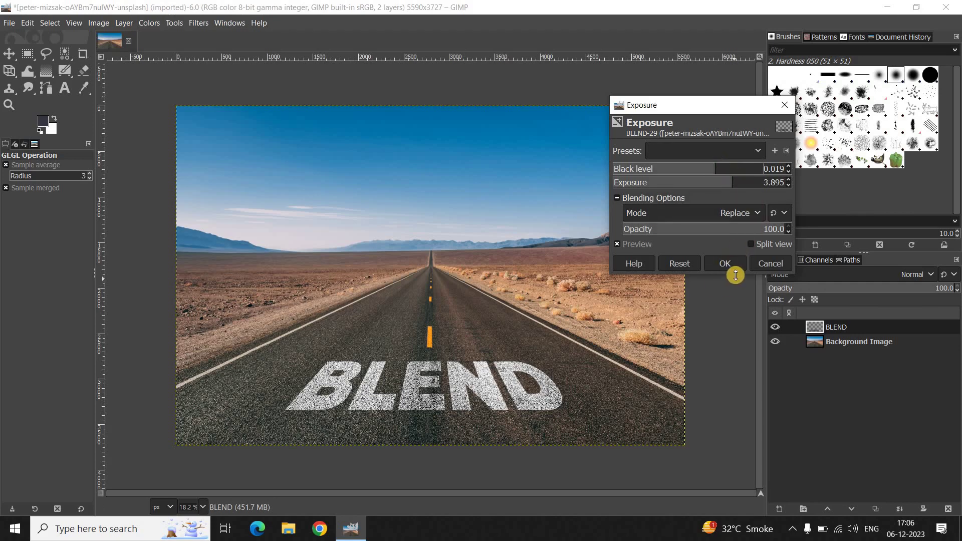
{"action": "left_click", "coordinate": [726, 264]}
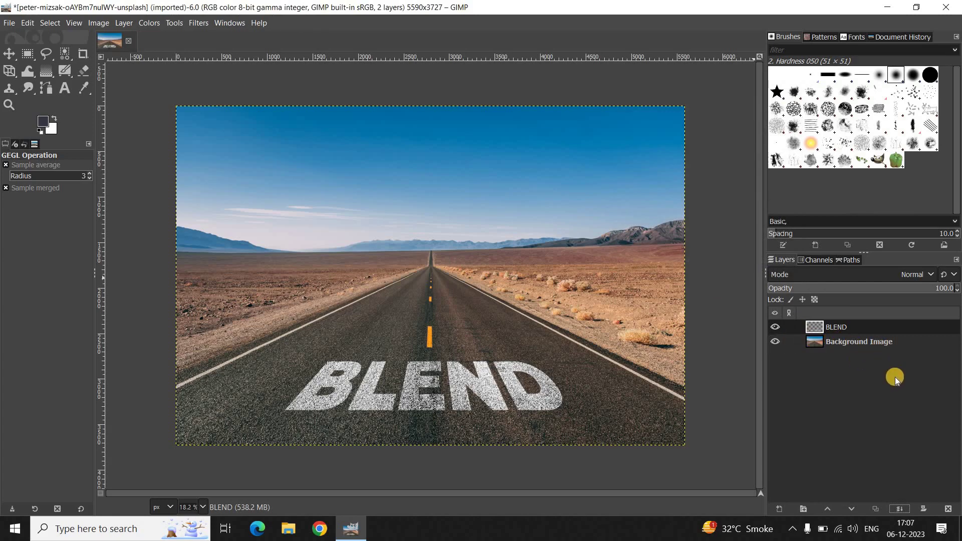
Step: Merge the BLEND layer down into Background Image and inspect the result at 25% zoom
{"action": "left_click", "coordinate": [899, 509]}
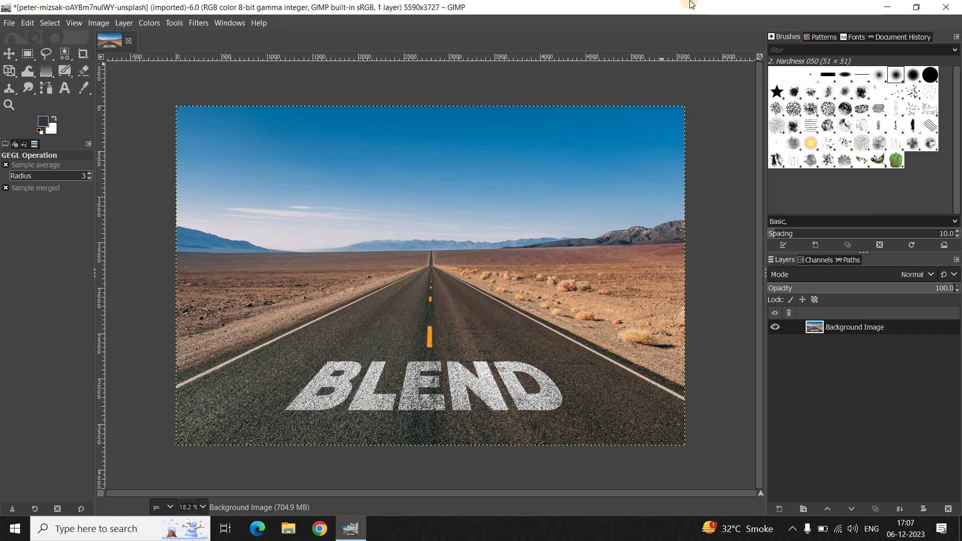
{"action": "key", "text": "minus"}
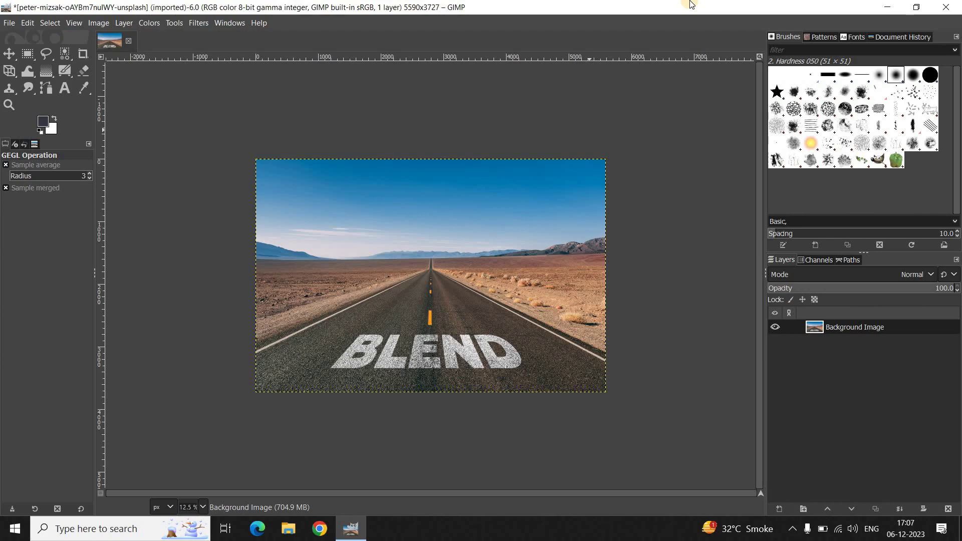
{"action": "key", "text": "plus"}
{"action": "key", "text": "plus"}
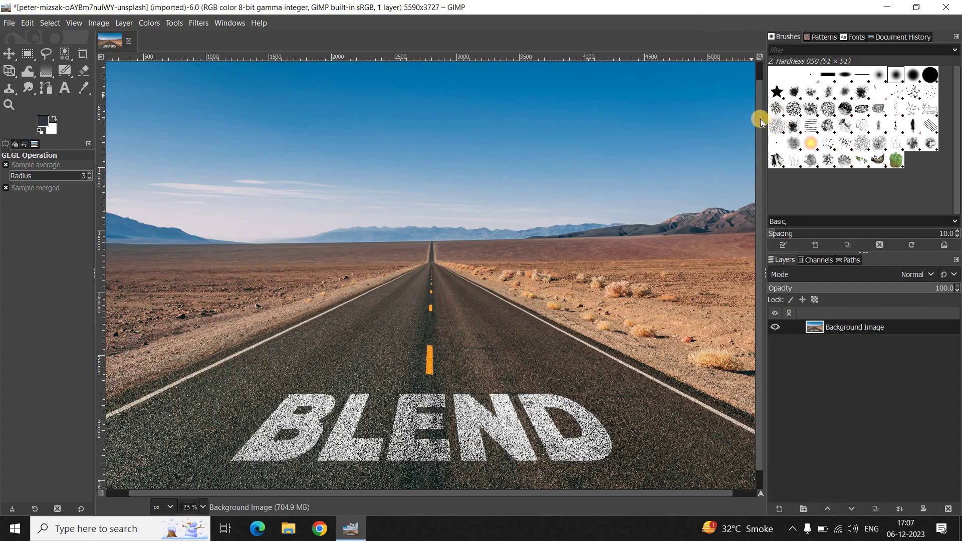
{"action": "left_click_drag", "start_coordinate": [762, 125], "coordinate": [762, 161]}
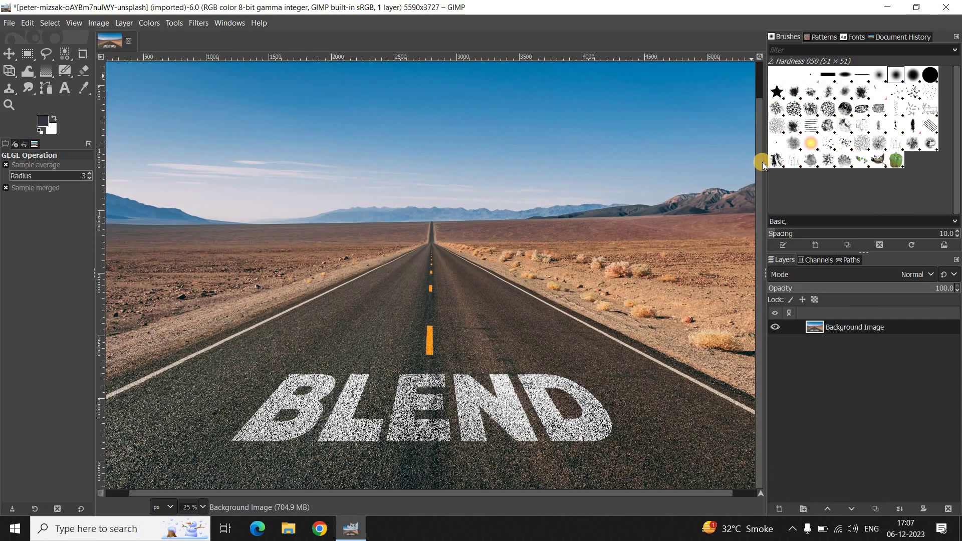